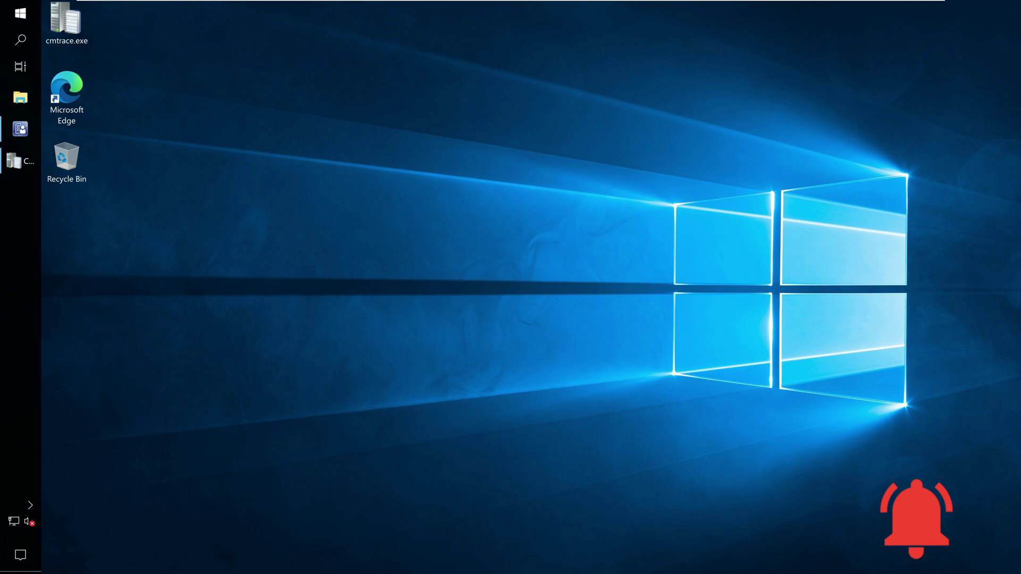
Step: Launch the Configuration Manager console from the taskbar to see version 2107's prerequisite warnings
{"action": "left_click", "coordinate": [16, 137]}
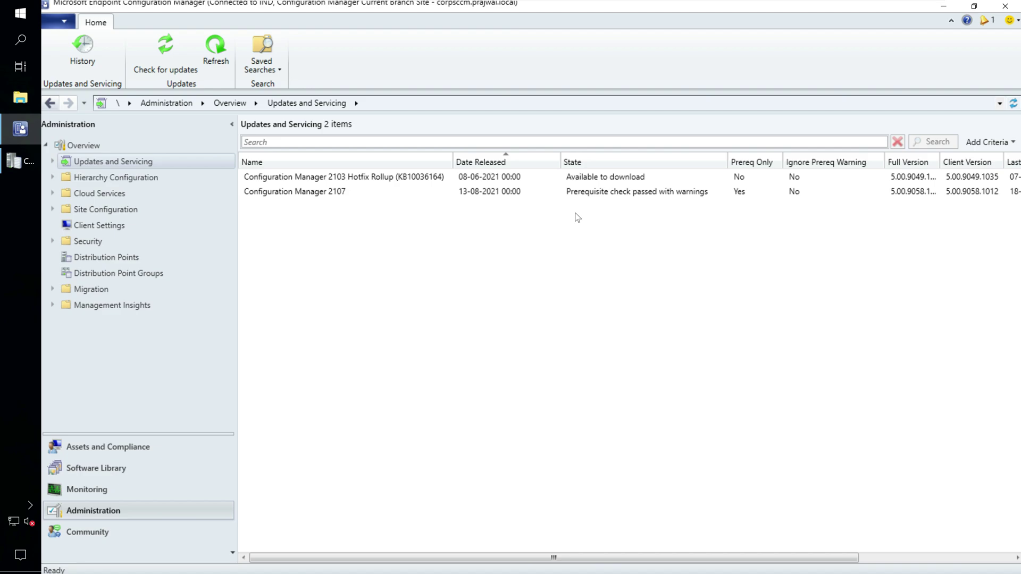
Step: In Monitoring > Updates and Servicing Status, select Configuration Manager 2107 and bring up its actions
{"action": "left_click", "coordinate": [161, 492]}
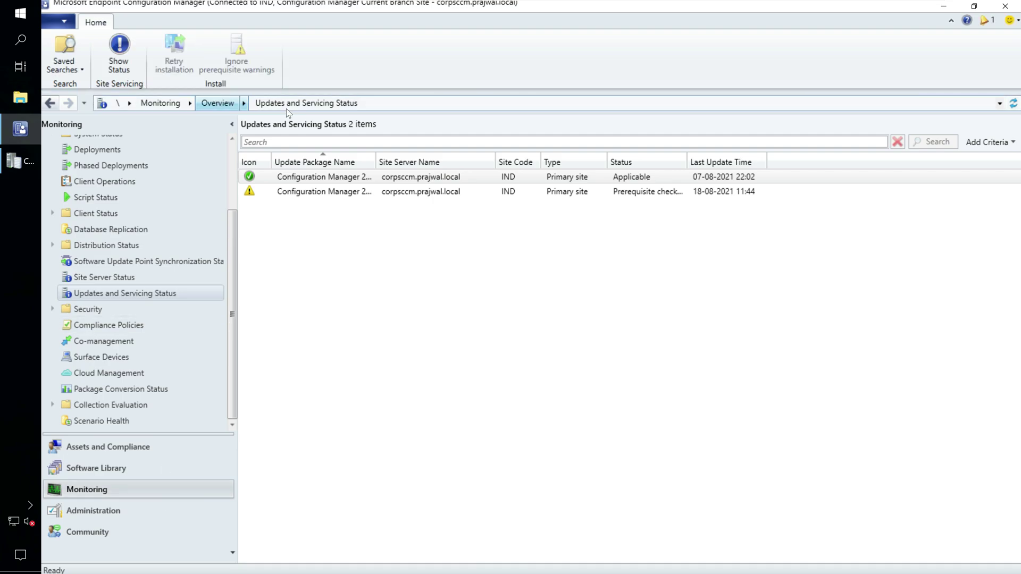
{"action": "left_click", "coordinate": [345, 192]}
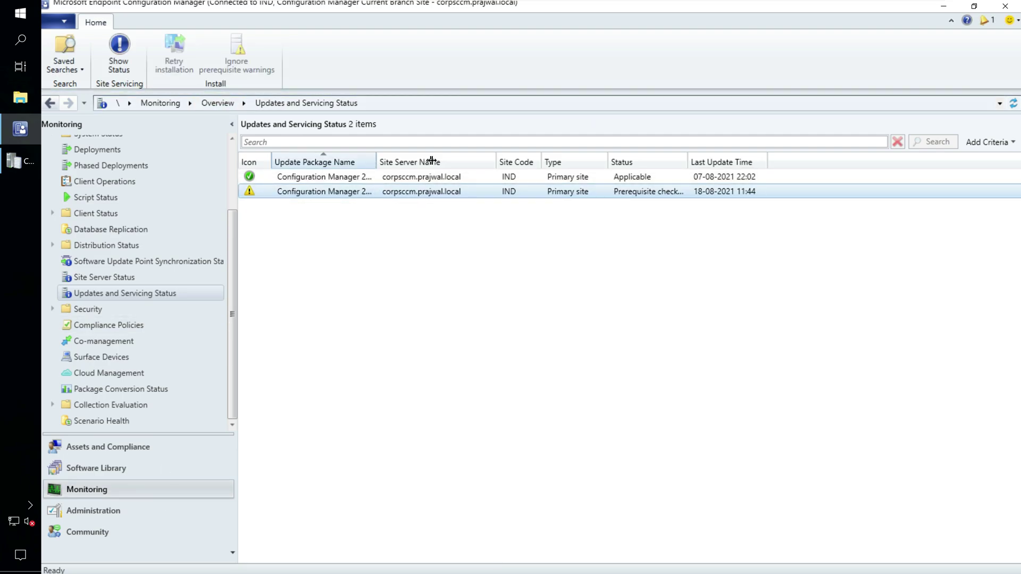
{"action": "left_click_drag", "start_coordinate": [376, 162], "coordinate": [448, 162]}
{"action": "right_click", "coordinate": [398, 190]}
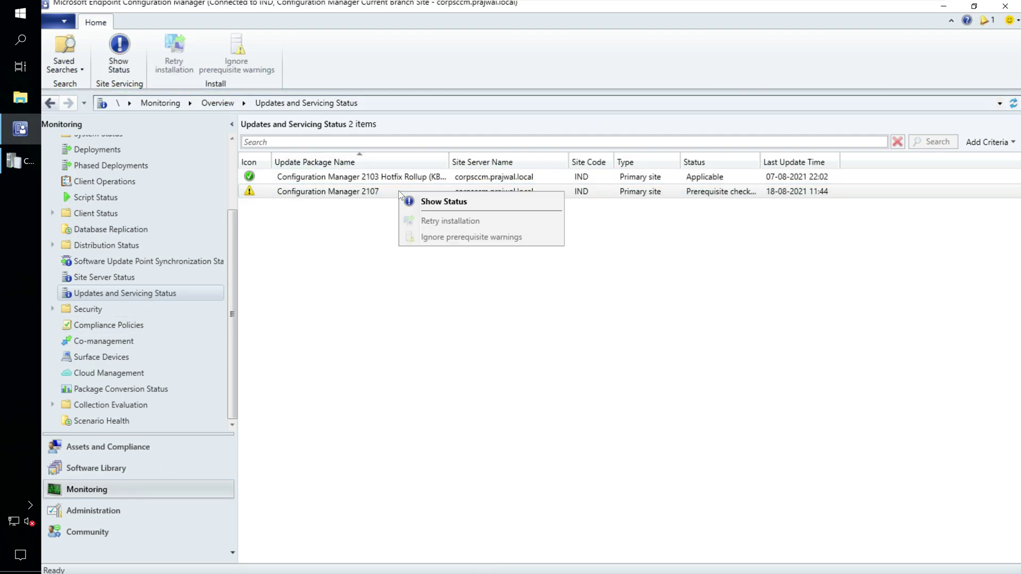
Step: Show the 2107 Prerequisite Check results and the 'Check if .NET is at least version 4.8' warning description
{"action": "left_click", "coordinate": [447, 202]}
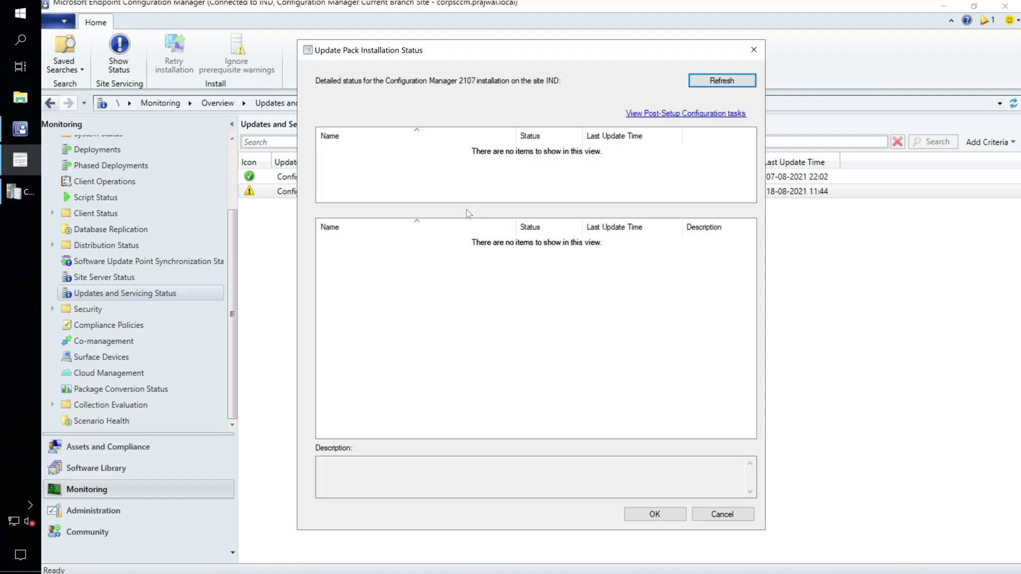
{"action": "left_click", "coordinate": [394, 174]}
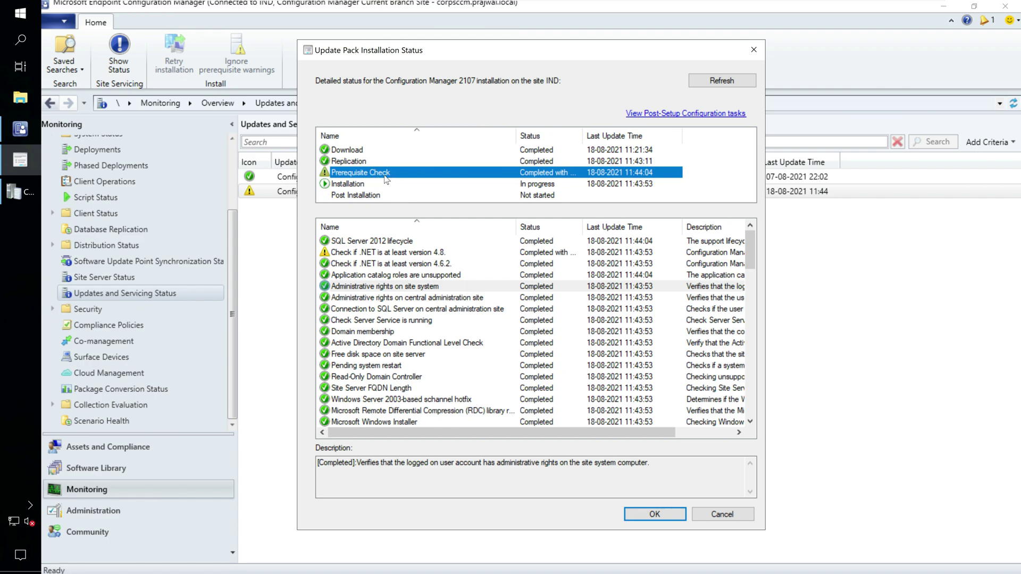
{"action": "left_click", "coordinate": [401, 253]}
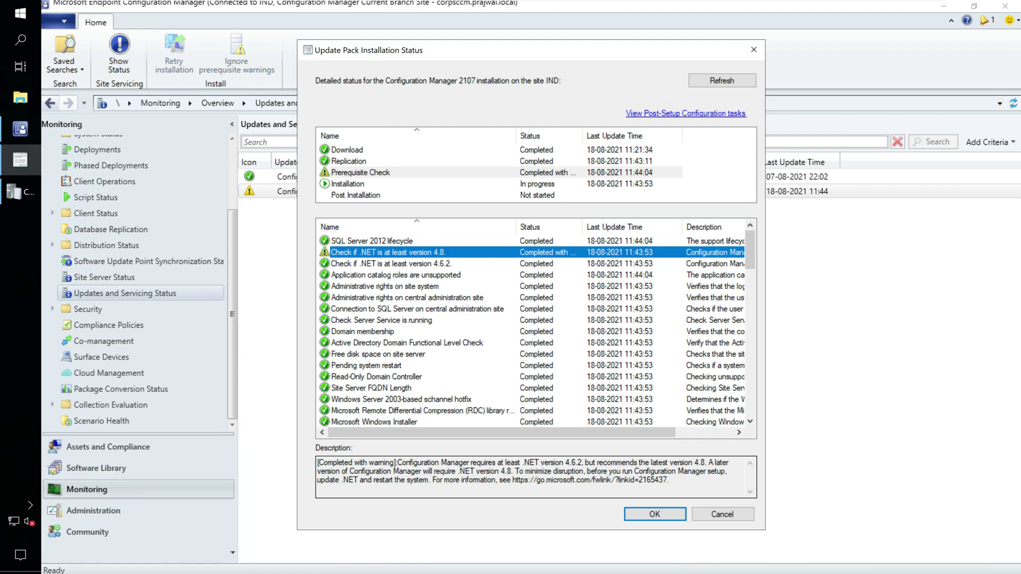
{"action": "mouse_move", "coordinate": [397, 463]}
{"action": "left_mouse_down"}
{"action": "mouse_move", "coordinate": [467, 480]}
{"action": "mouse_move", "coordinate": [431, 480]}
{"action": "left_mouse_up"}
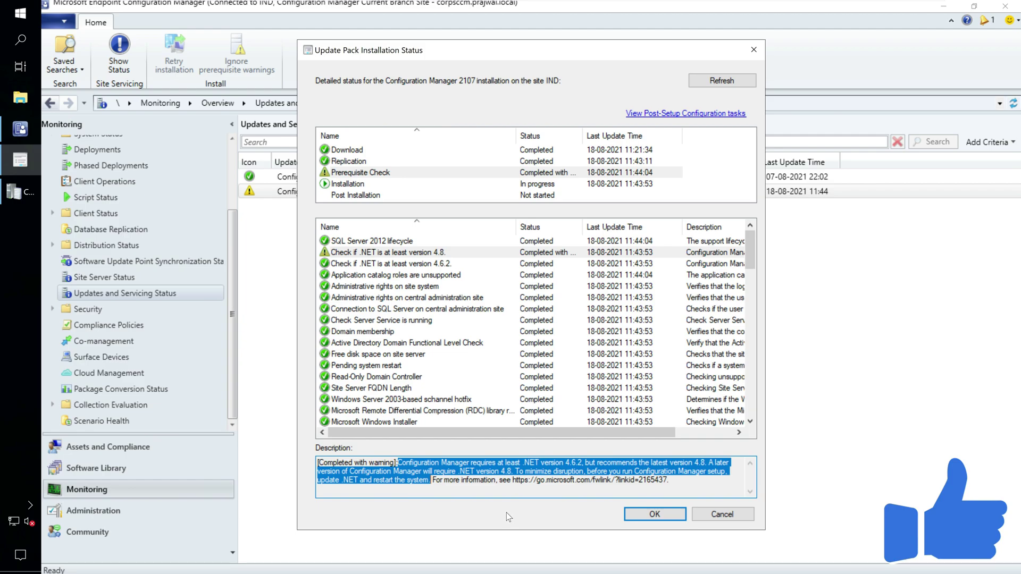
Step: Review the failed .NET 4.8 prereq rule and warning lines in ConfigMgrPrereq.log with CMTrace
{"action": "left_click", "coordinate": [202, 278]}
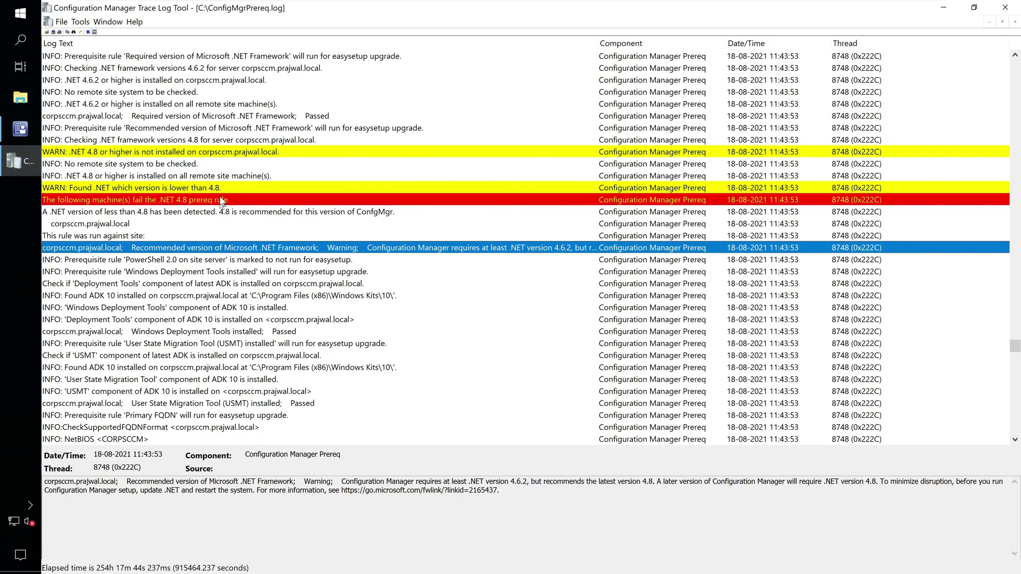
{"action": "left_click", "coordinate": [221, 201]}
{"action": "left_click", "coordinate": [218, 249]}
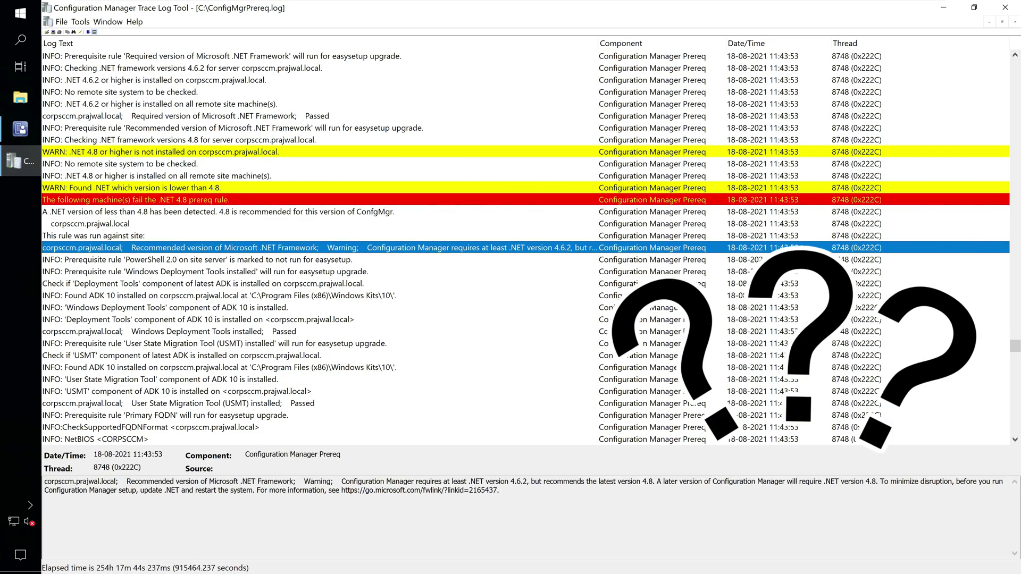
{"action": "left_click_drag", "start_coordinate": [342, 481], "coordinate": [256, 490]}
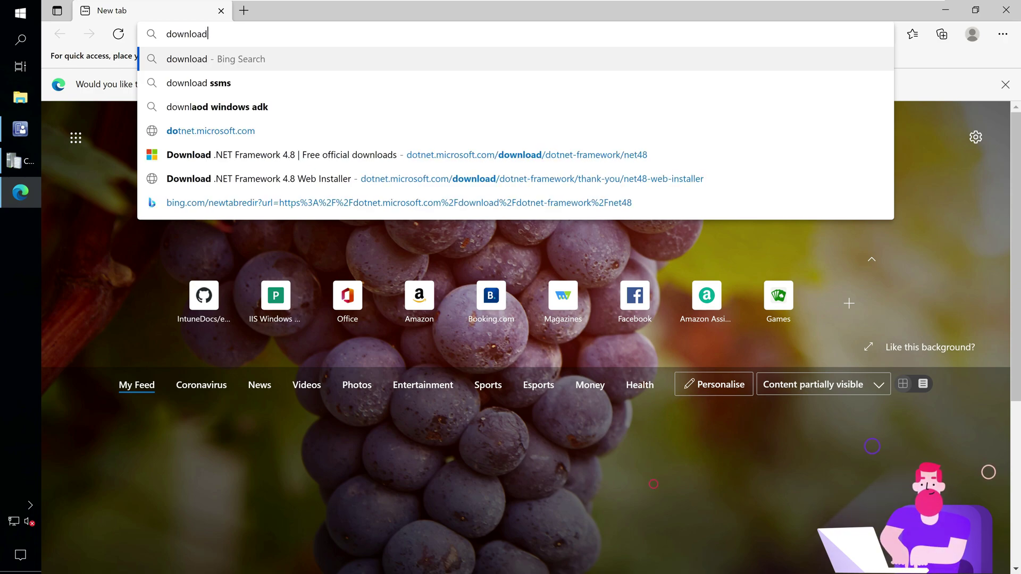
Step: Search 'download microsoft 4.8 offline installer' and scroll the support article to the offline installer download
{"action": "type", "text": " microsoft"}
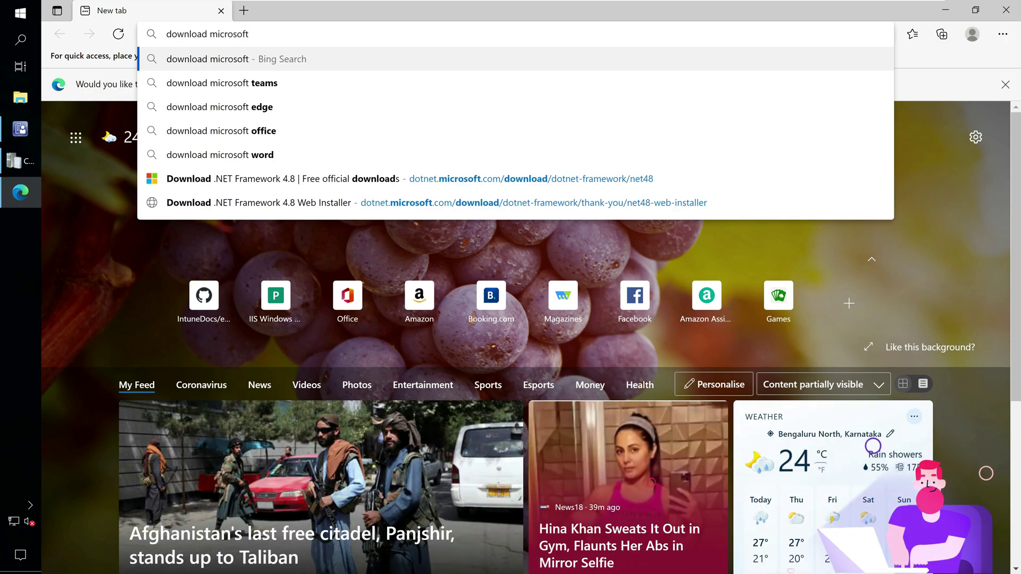
{"action": "type", "text": " 4."}
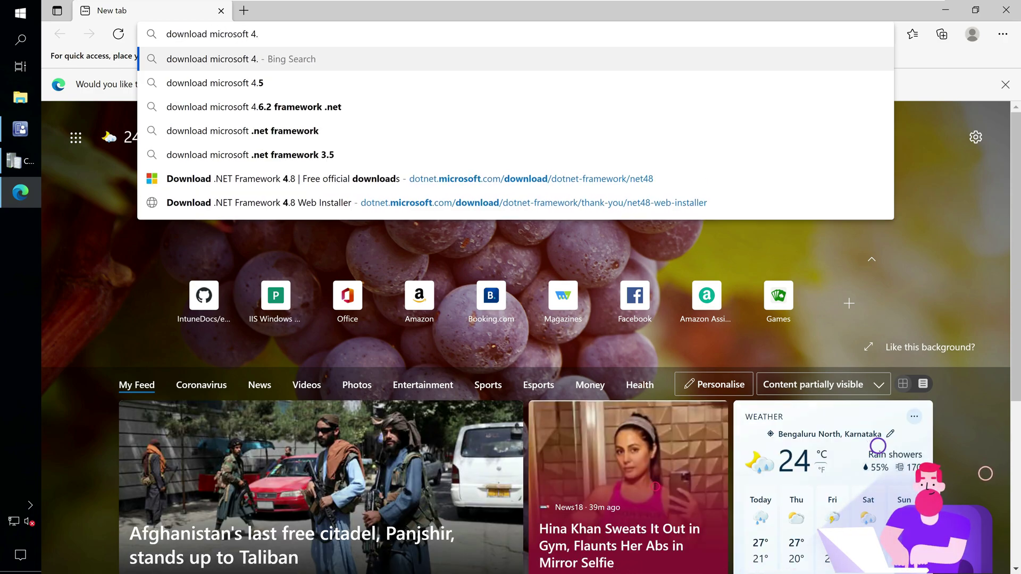
{"action": "type", "text": "8 offline "}
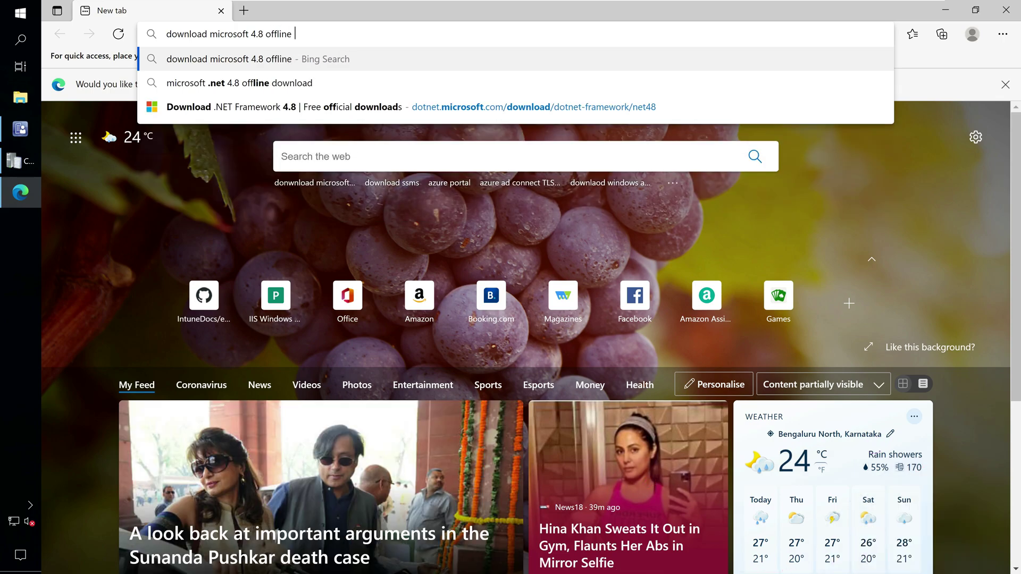
{"action": "type", "text": "installer"}
{"action": "key", "text": "Return"}
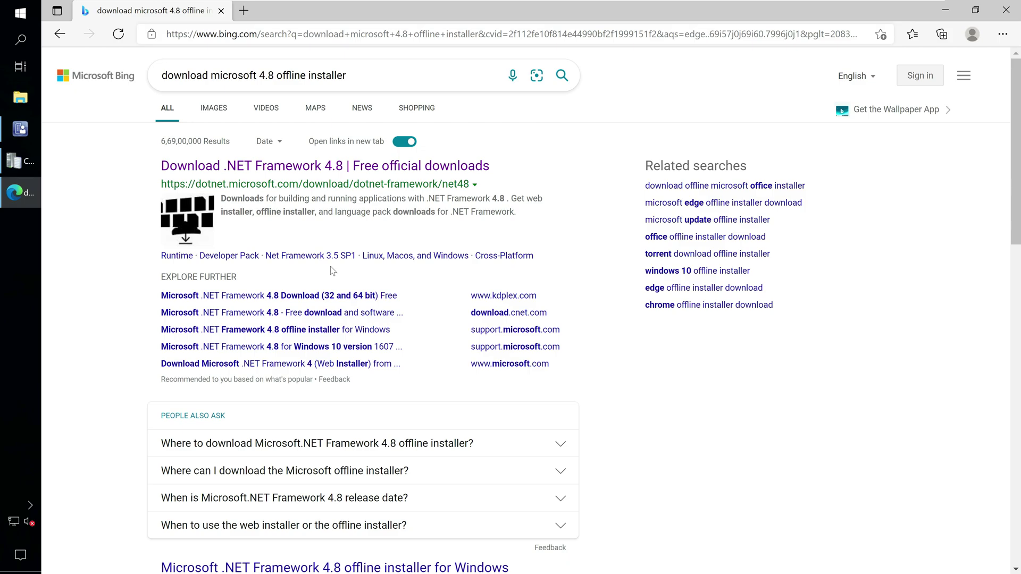
{"action": "scroll", "coordinate": [324, 301], "scroll_direction": "down", "scroll_amount": 3}
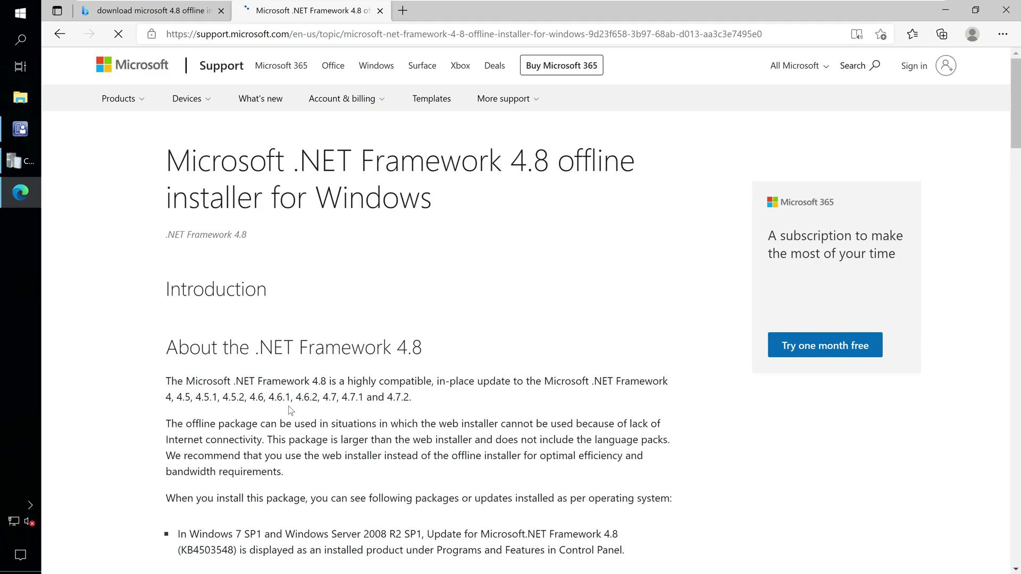
{"action": "scroll", "coordinate": [290, 410], "scroll_direction": "down", "scroll_amount": 5}
{"action": "scroll", "coordinate": [290, 410], "scroll_direction": "down", "scroll_amount": 5}
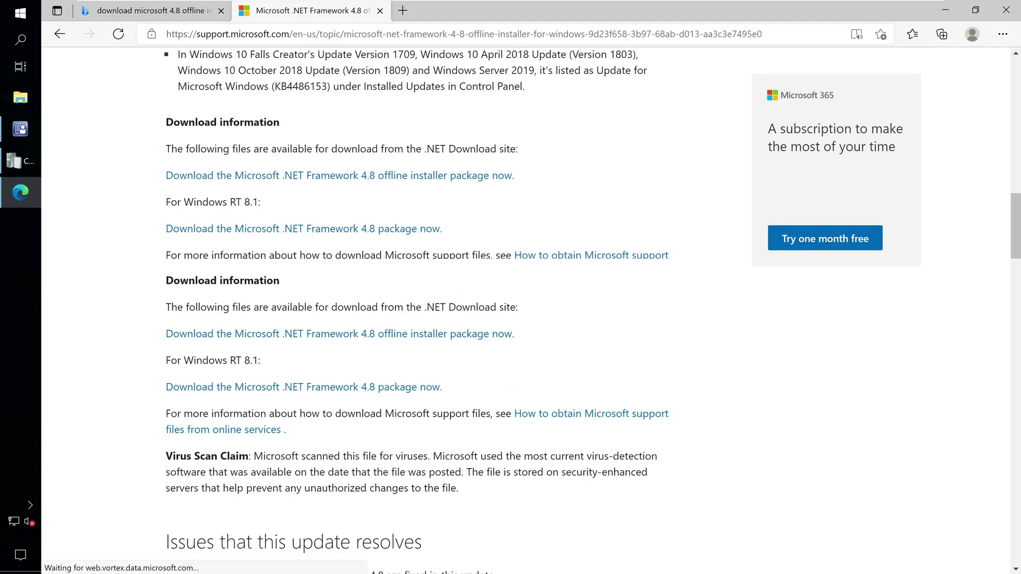
{"action": "scroll", "coordinate": [290, 410], "scroll_direction": "down", "scroll_amount": 5}
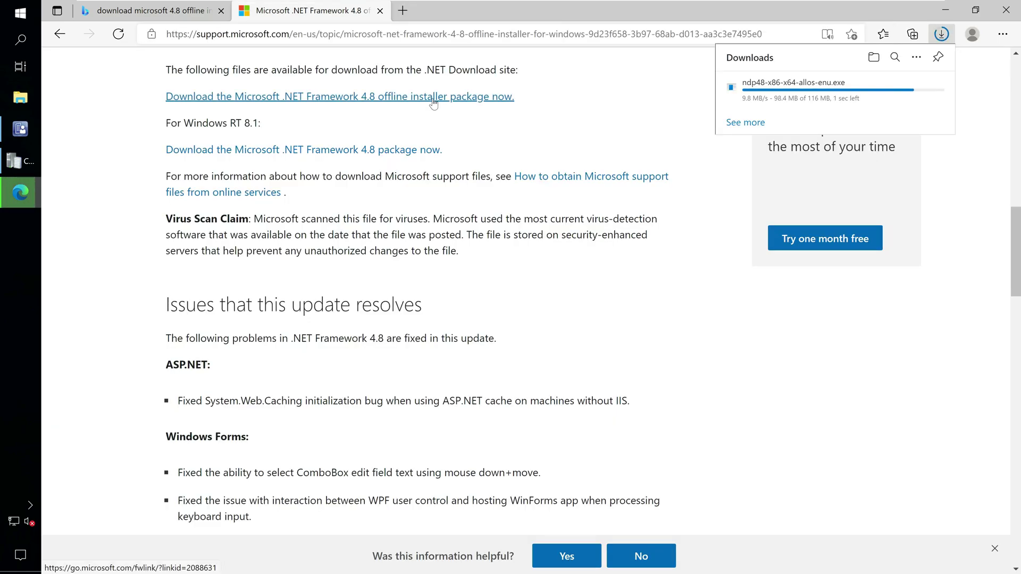
Step: Launch the downloaded .NET 4.8 installer with administrator approval and close Edge
{"action": "left_click", "coordinate": [750, 96]}
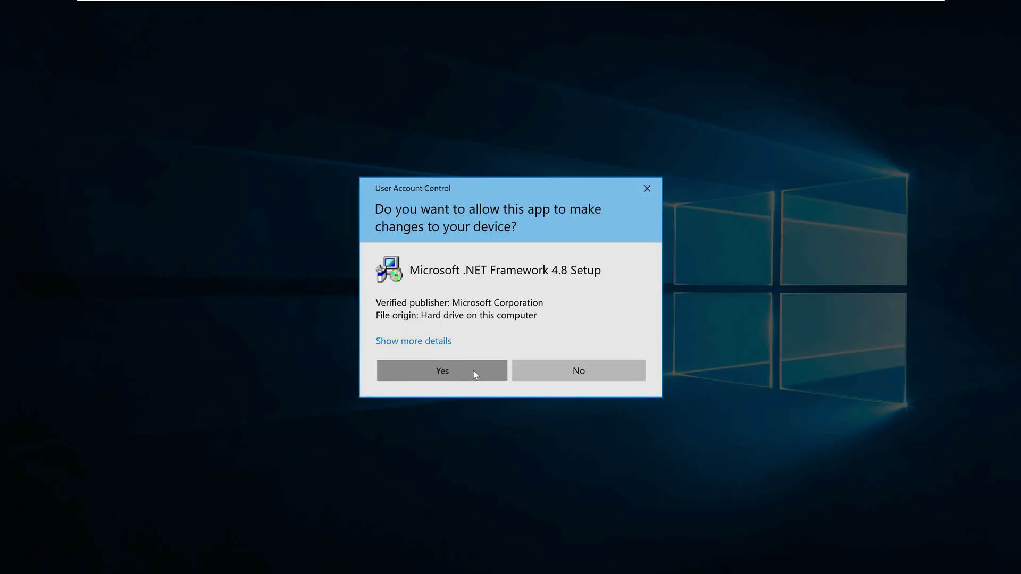
{"action": "left_click", "coordinate": [473, 371]}
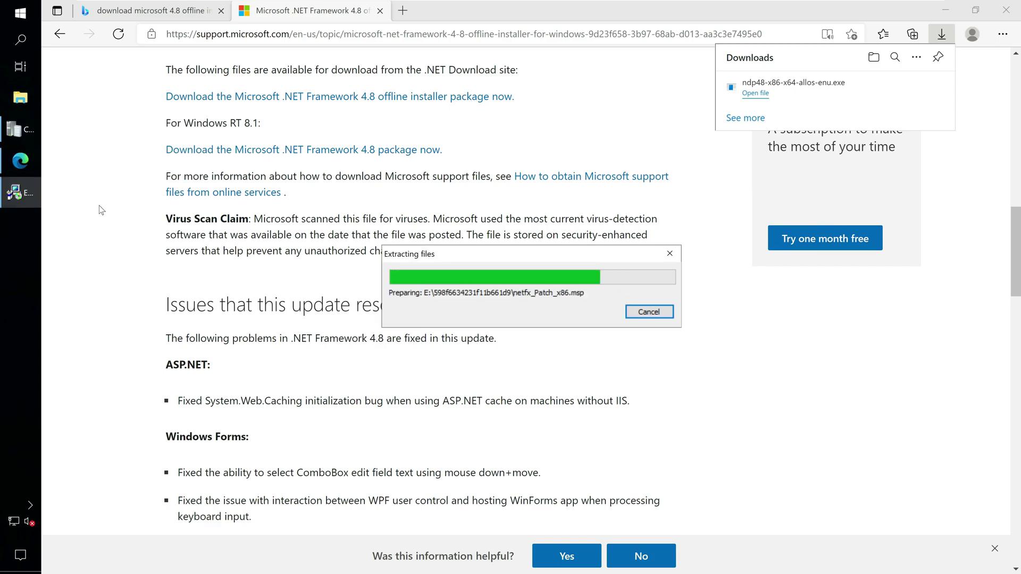
{"action": "left_click", "coordinate": [221, 11]}
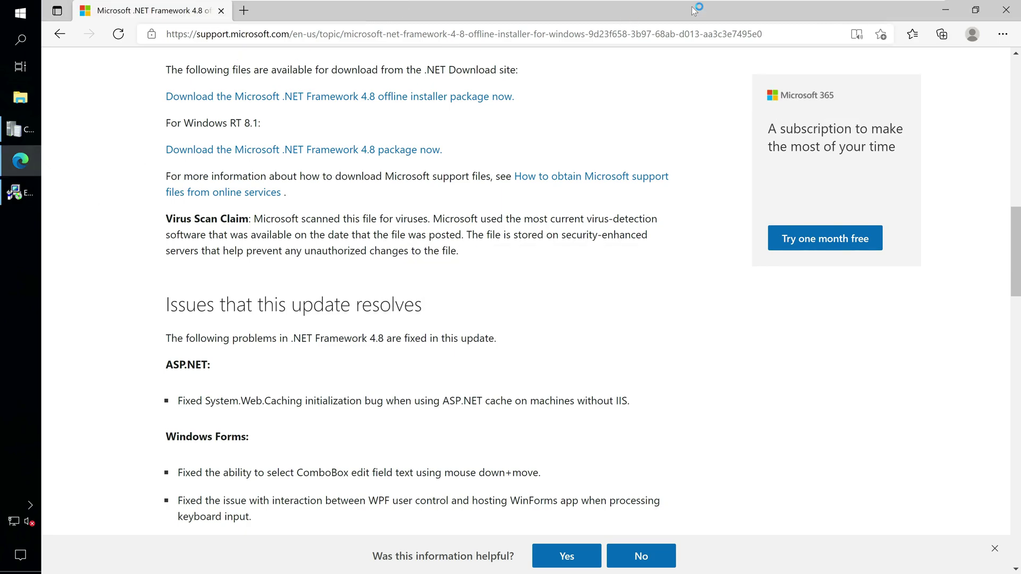
{"action": "left_click", "coordinate": [1006, 10]}
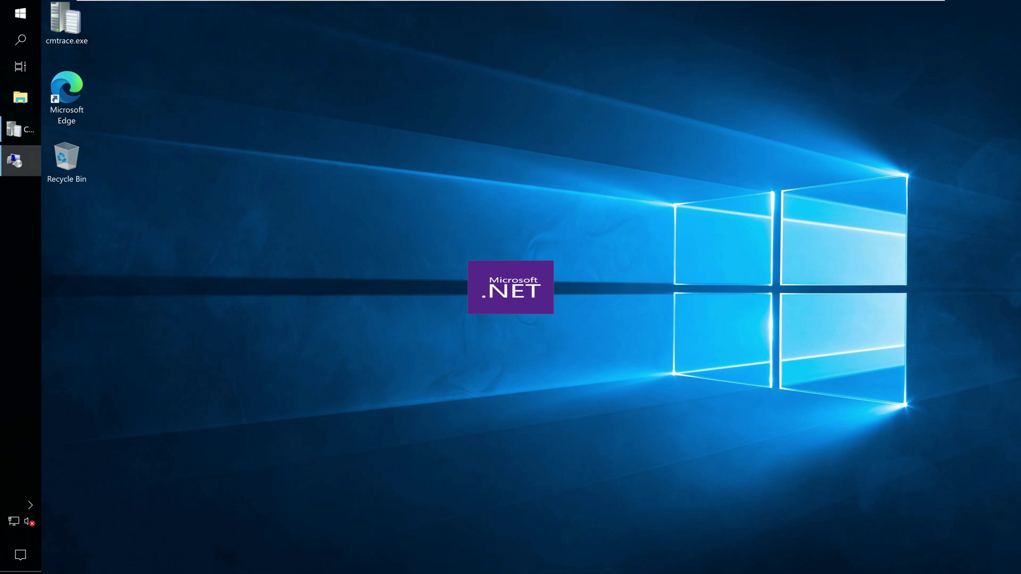
Step: Accept the license terms and install .NET Framework 4.8 through to Finish
{"action": "left_click", "coordinate": [468, 360]}
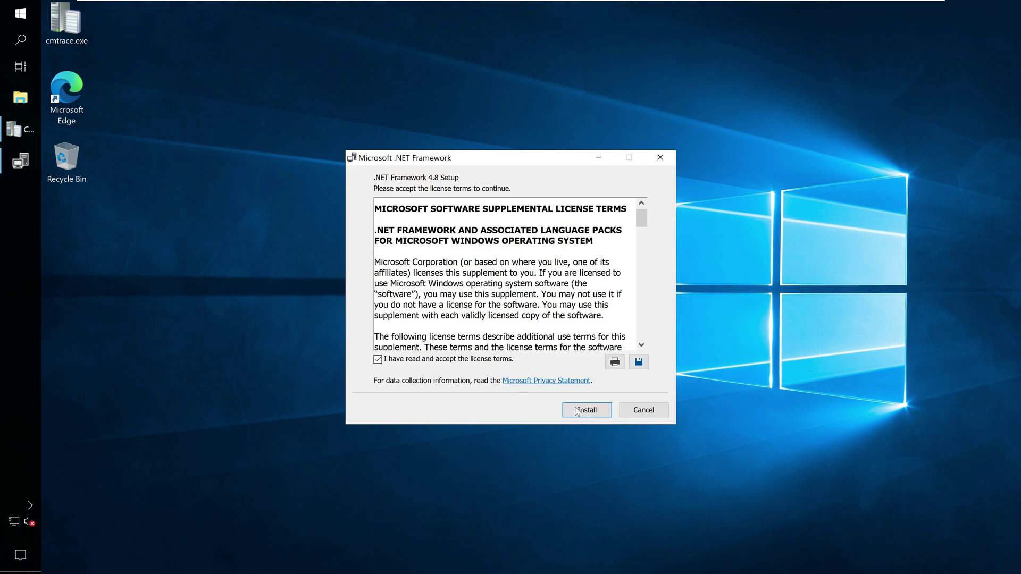
{"action": "left_click", "coordinate": [584, 410]}
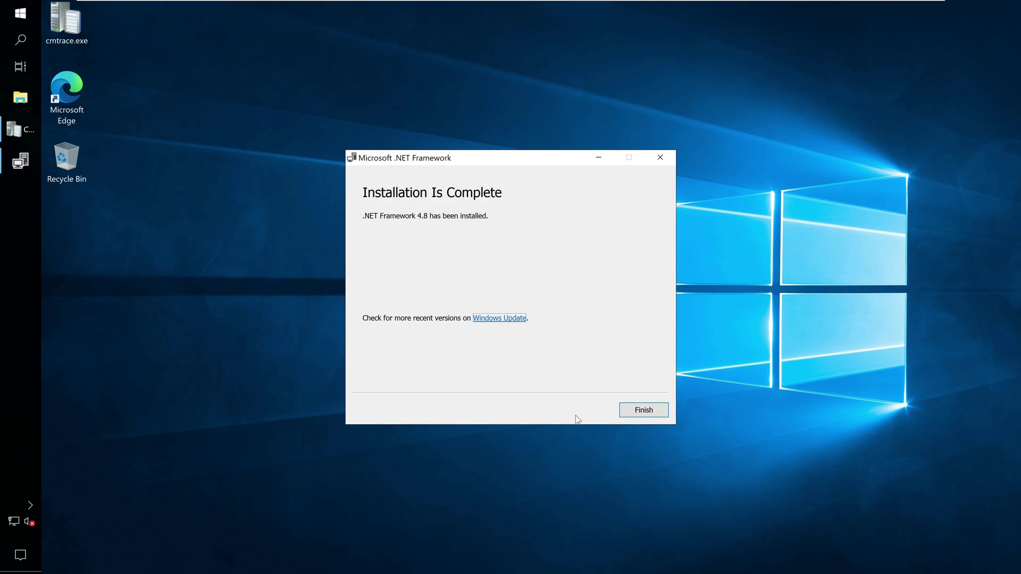
{"action": "left_click", "coordinate": [658, 410]}
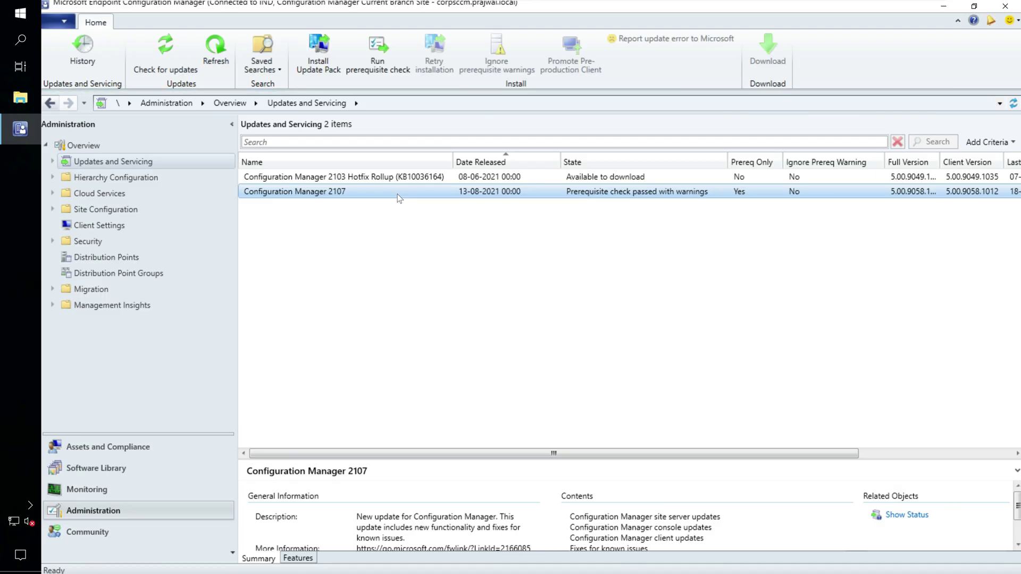
Step: Rerun the 2107 prerequisite check and open its detailed installation status
{"action": "right_click", "coordinate": [397, 192]}
{"action": "left_click", "coordinate": [445, 222]}
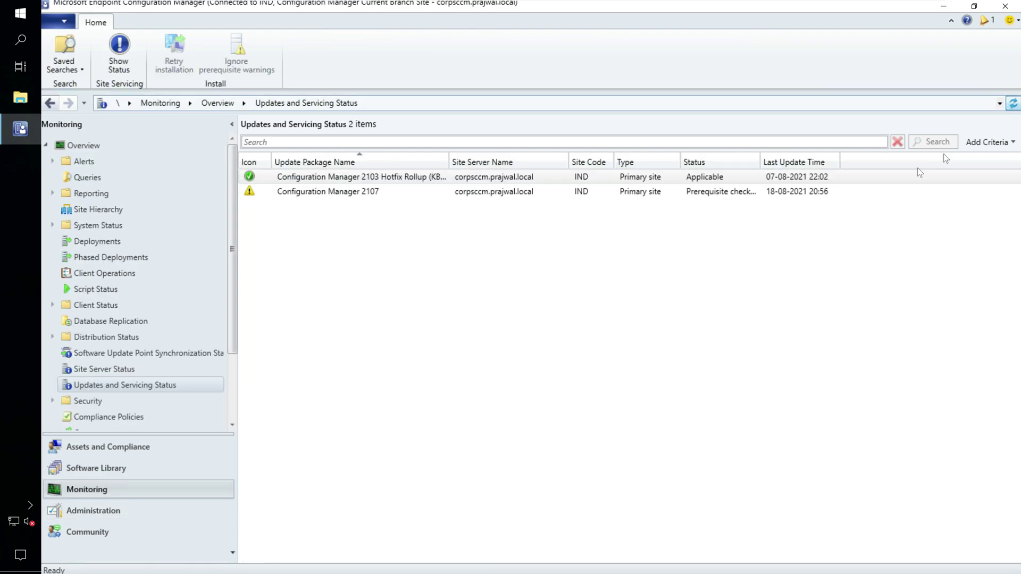
{"action": "right_click", "coordinate": [551, 192]}
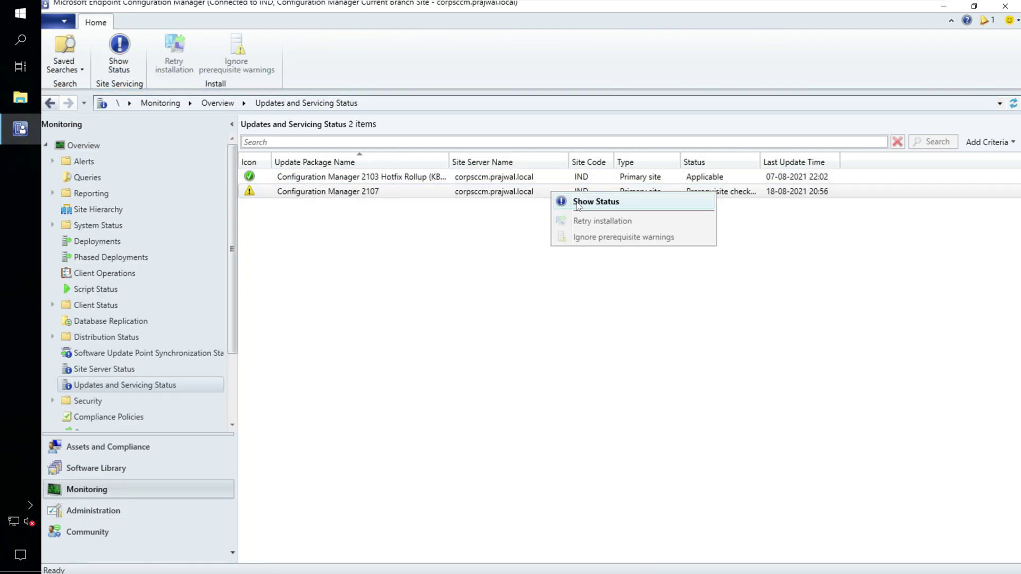
{"action": "left_click", "coordinate": [577, 205]}
Step: Confirm the .NET 4.8 check now completes, then close the status and minimize the console
{"action": "left_click", "coordinate": [370, 174]}
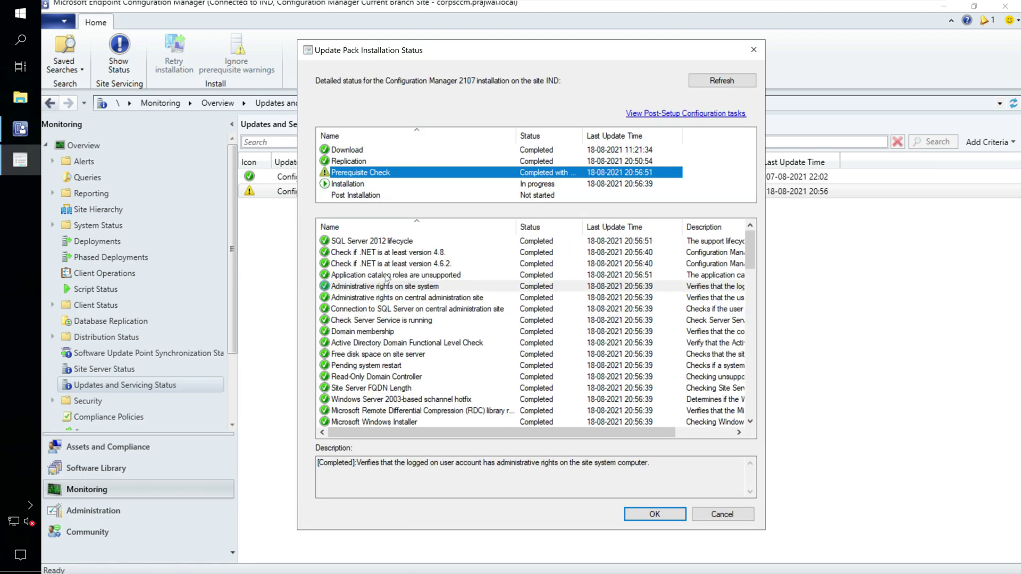
{"action": "left_click", "coordinate": [425, 253]}
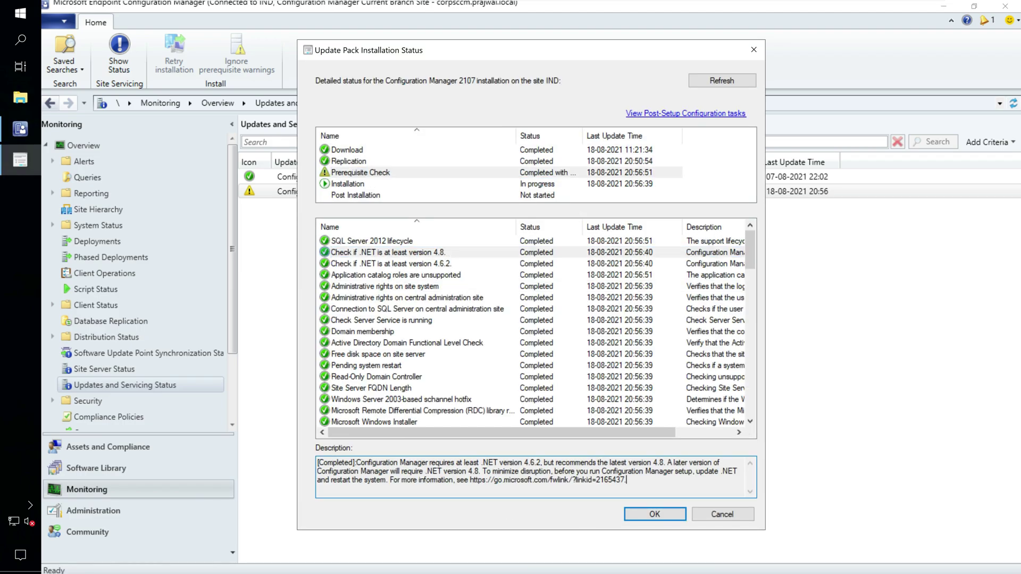
{"action": "left_click_drag", "start_coordinate": [626, 480], "coordinate": [317, 462]}
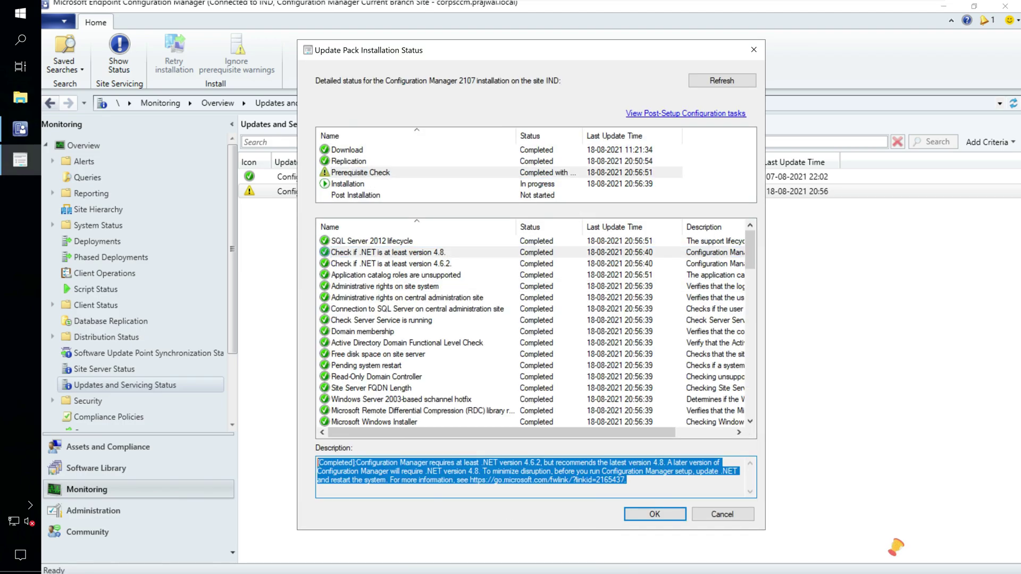
{"action": "left_click", "coordinate": [365, 245]}
{"action": "left_click", "coordinate": [396, 254]}
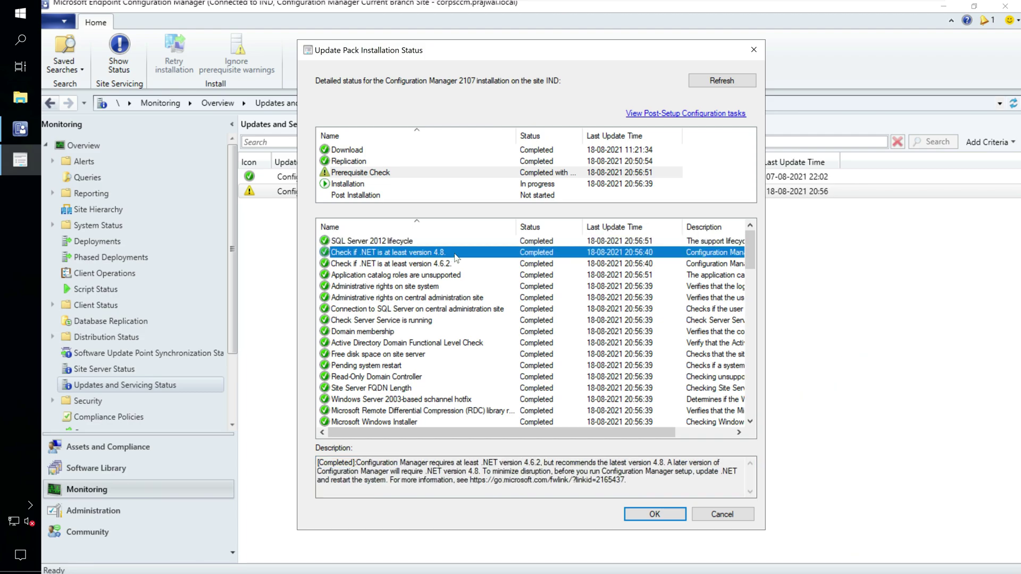
{"action": "left_click", "coordinate": [655, 514]}
{"action": "left_click", "coordinate": [944, 7]}
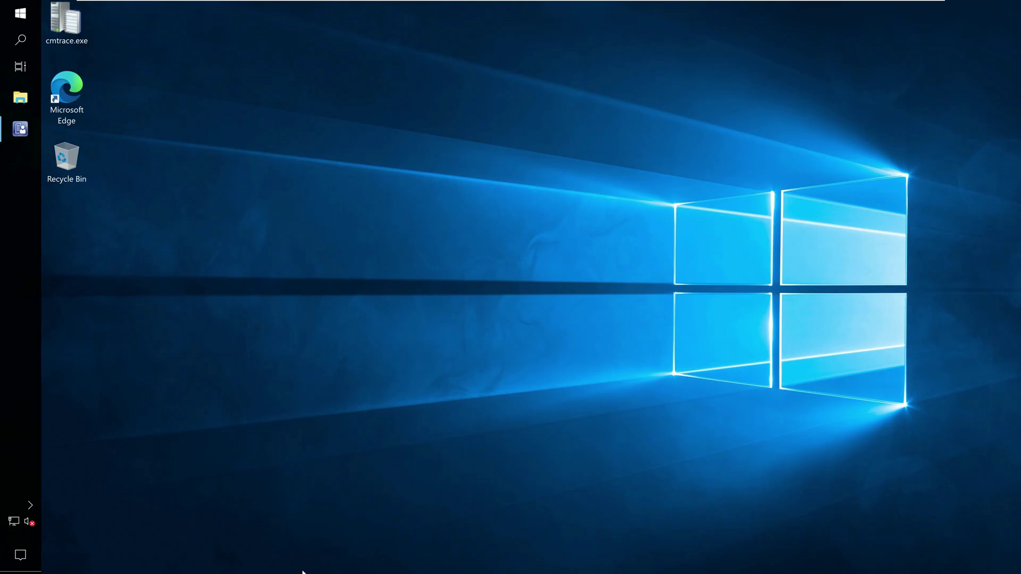